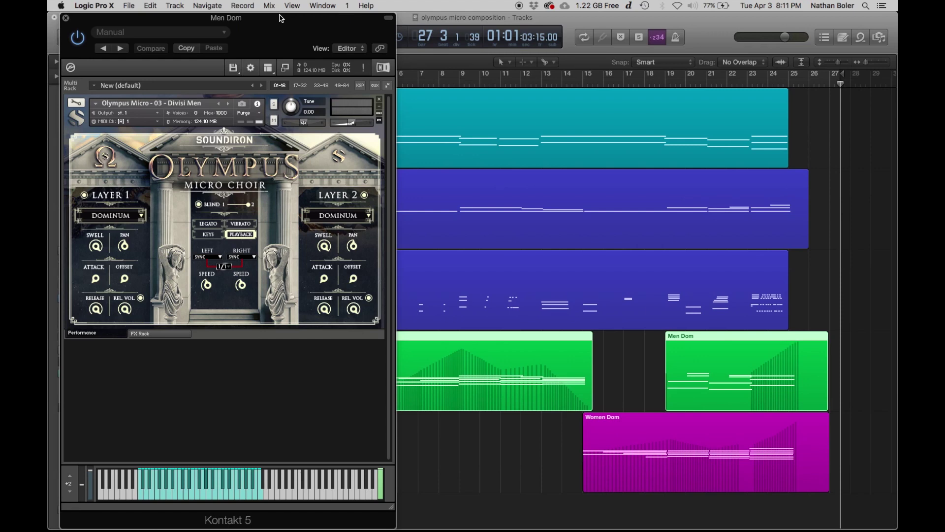
Close the Men Dom Kontakt instrument window
left_click(65, 18)
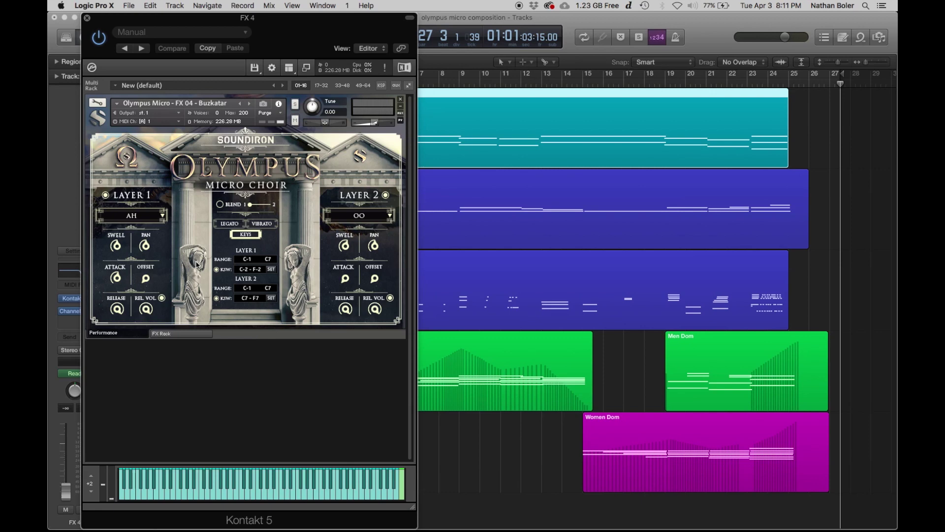
Select FX 04 - Buzkatar.nki in Kontakt's Olympus Micro Custom browser, then close the window
left_click(289, 68)
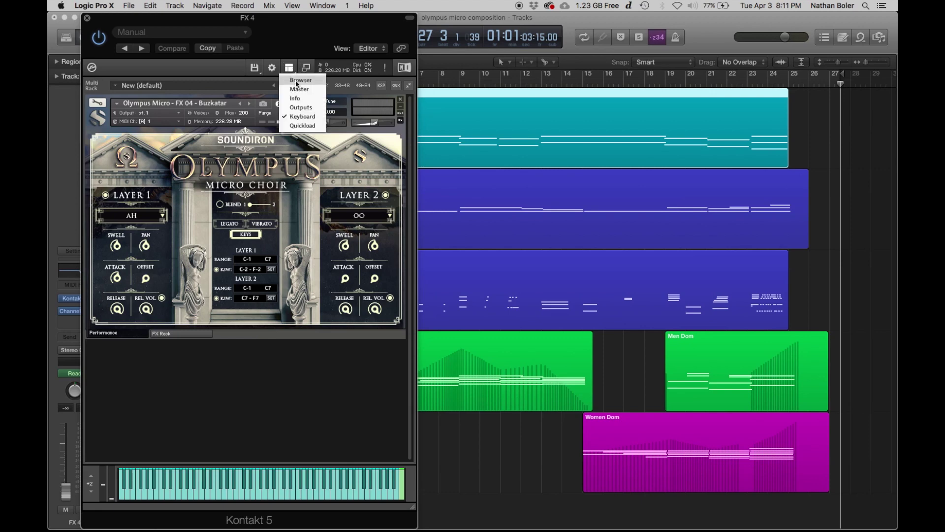
left_click(298, 80)
left_click(214, 150)
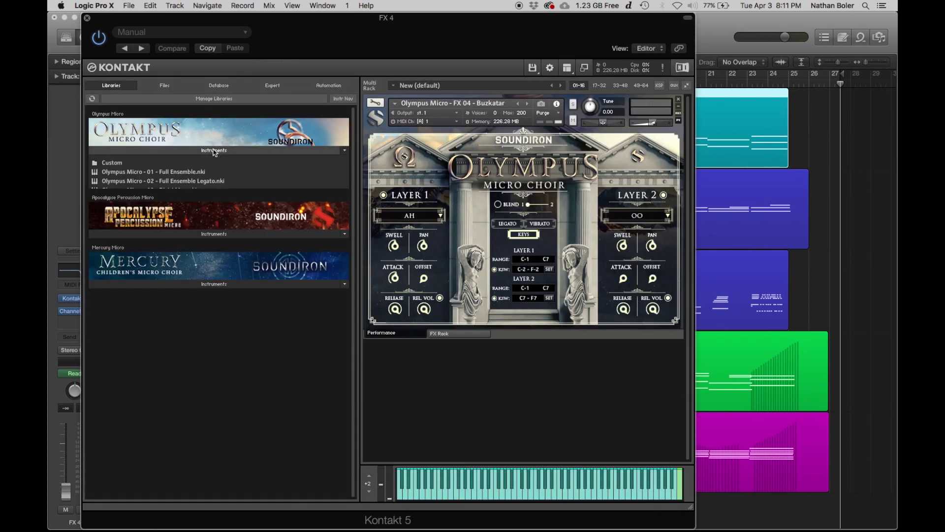
double_click(171, 163)
left_click(180, 200)
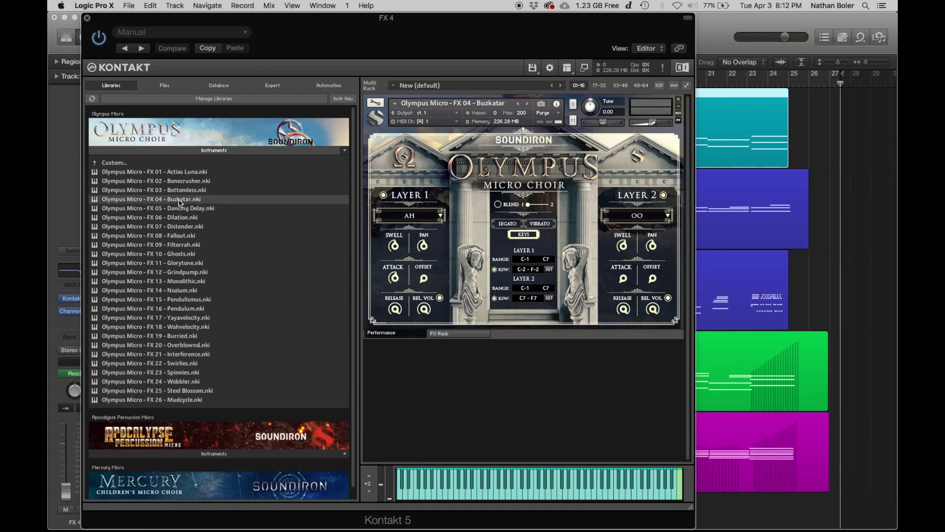
left_click(87, 18)
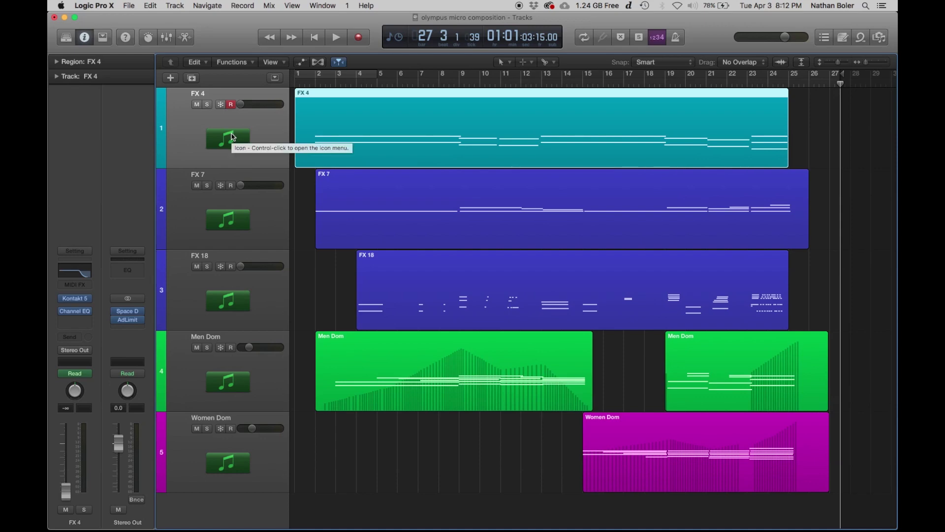
Play the soloed FX 7 track (FX 07 - Distender) from bar 1
key("Return")
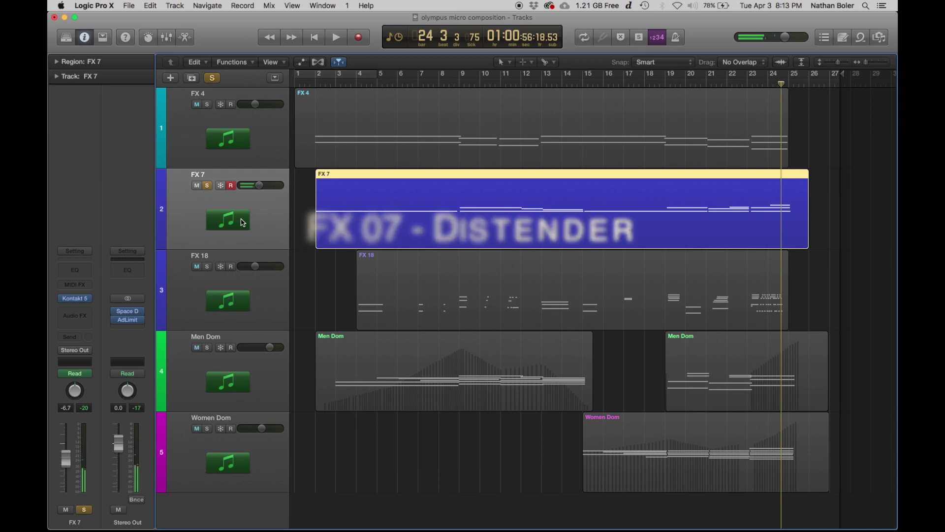
left_click(299, 202)
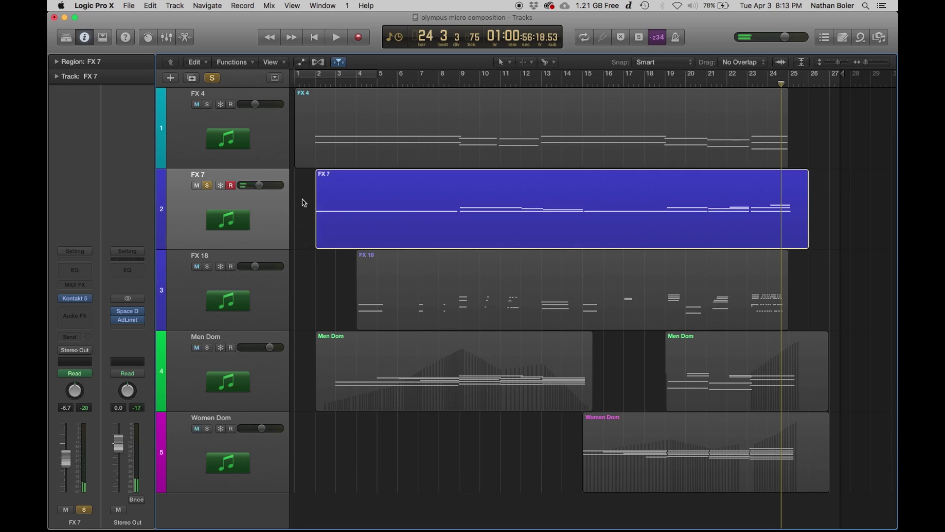
key("Return")
key("space")
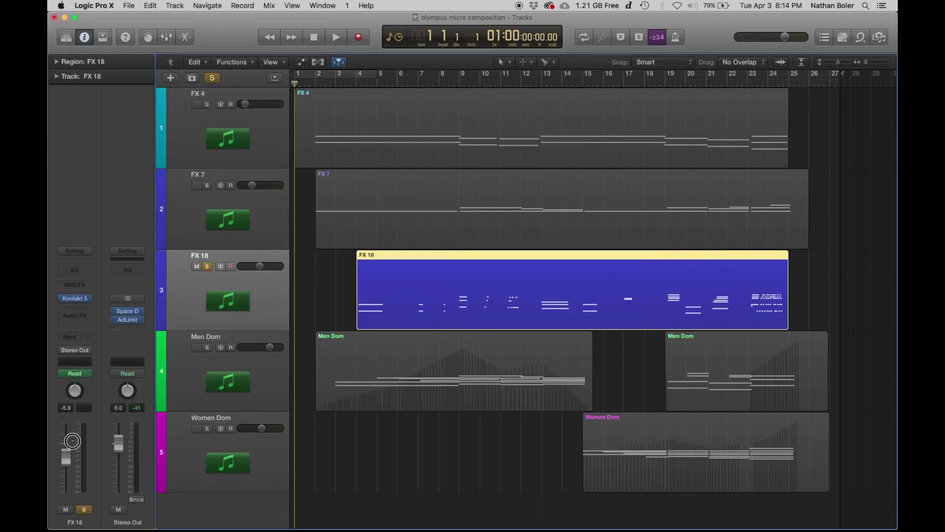
Play the soloed FX 18 track (FX 18 - Wahvelocity)
key("space")
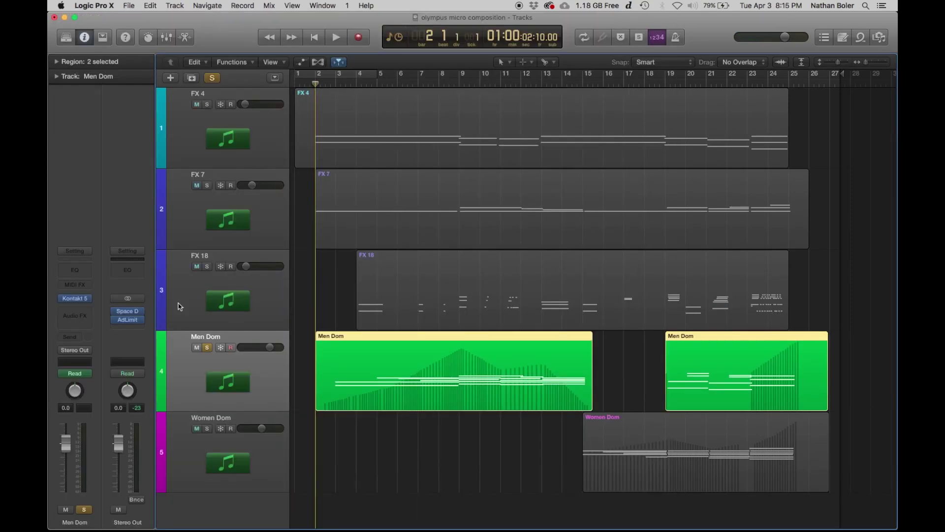
Play and stop the soloed Men Dom track, then open Women Dom's Divisi Women instrument
key("space")
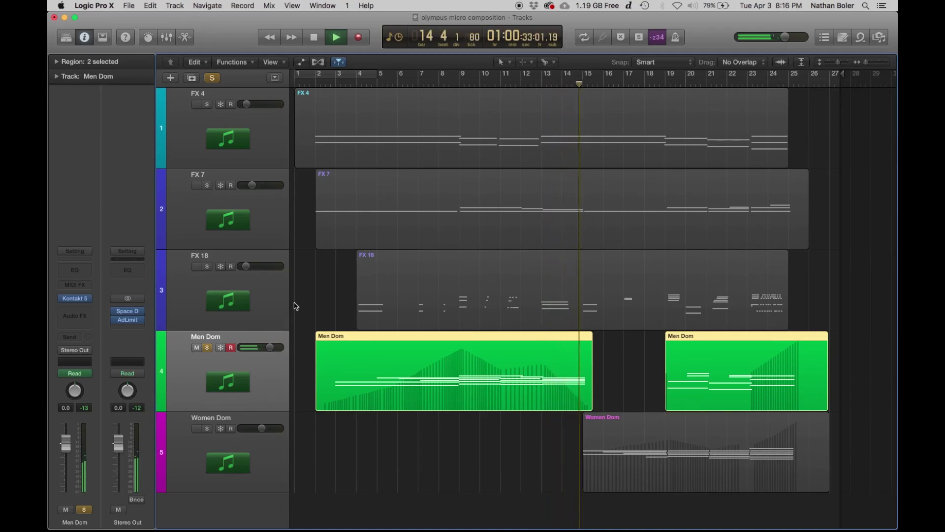
key("space")
key("Down")
key("v")
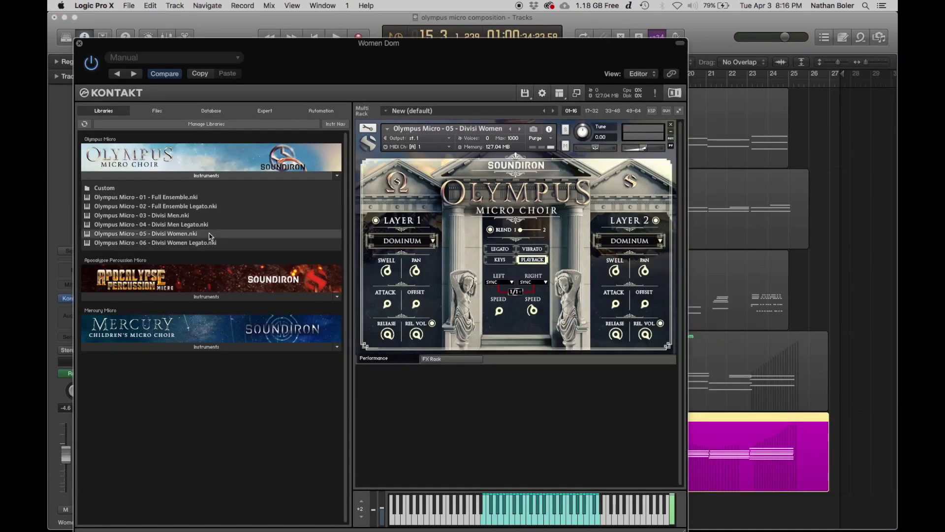
Close the Women Dom Kontakt window and move the playhead to bar 15
left_click(80, 43)
left_click(582, 80)
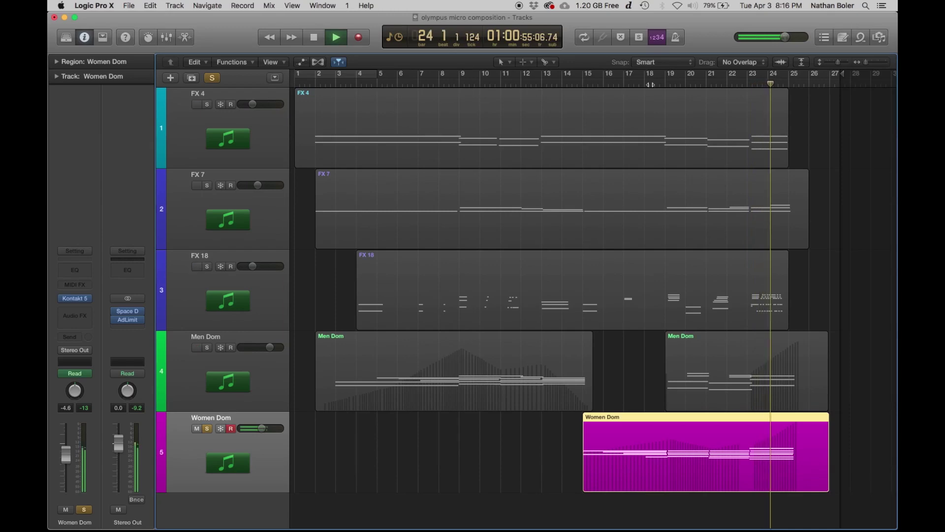
Solo Men Dom with Women Dom and play both from bar 18
key("space")
left_click(207, 348)
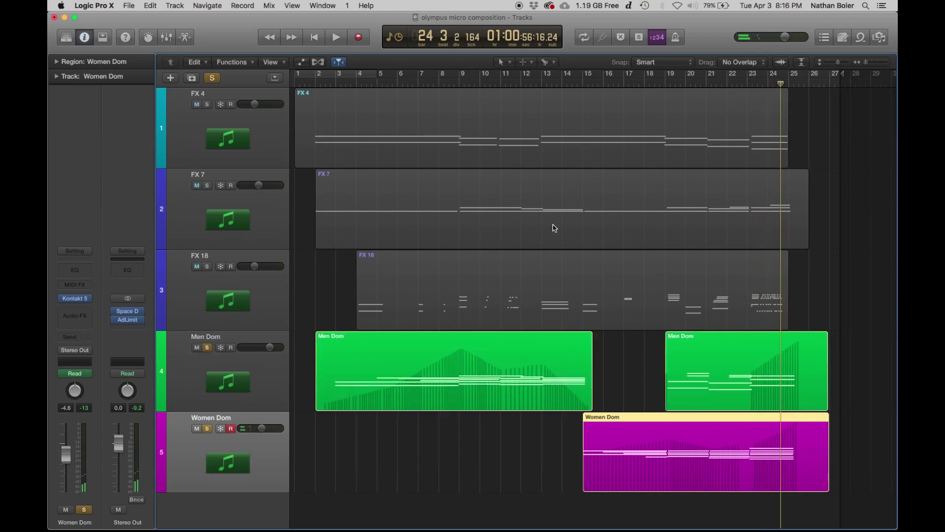
double_click(657, 81)
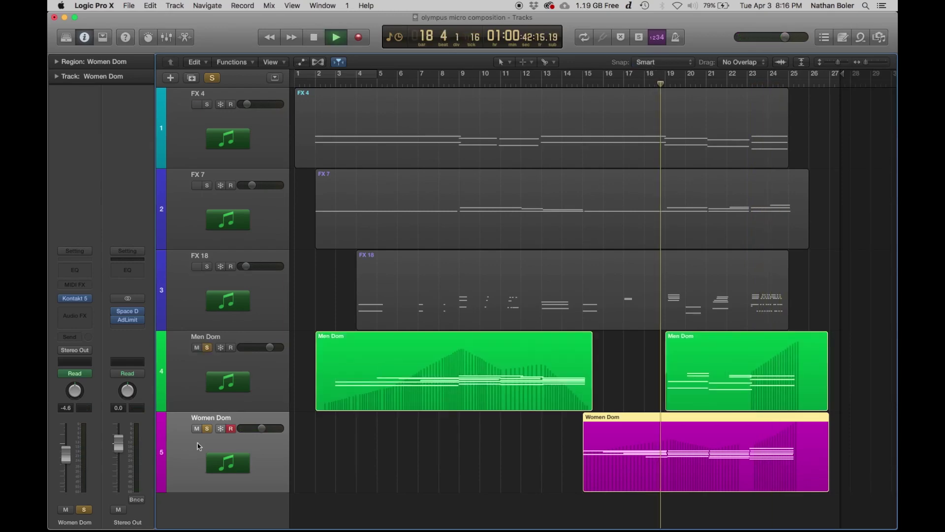
left_click(626, 383)
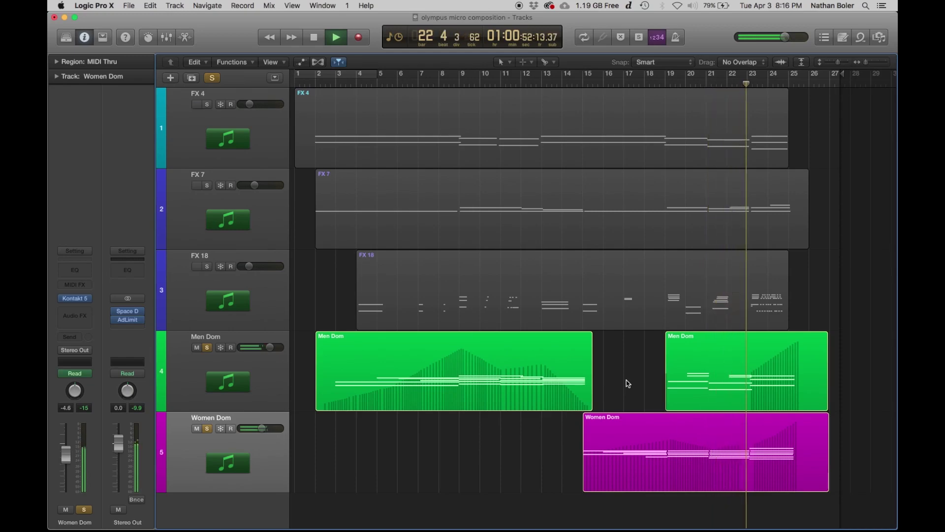
key("space")
Unsolo Men Dom and Women Dom, and reopen Women Dom's Kontakt window higher up
left_click(208, 347)
left_click(208, 429)
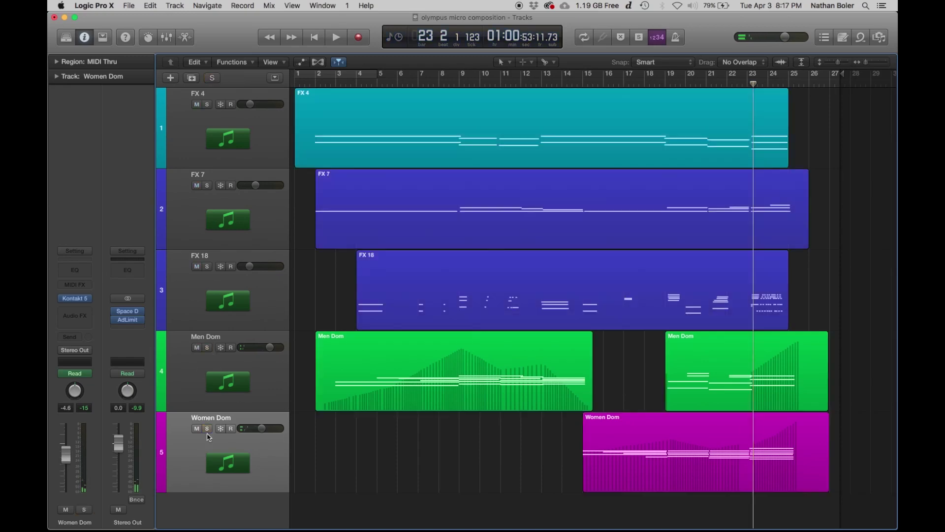
left_click(75, 298)
left_click_drag(318, 58, 285, 5)
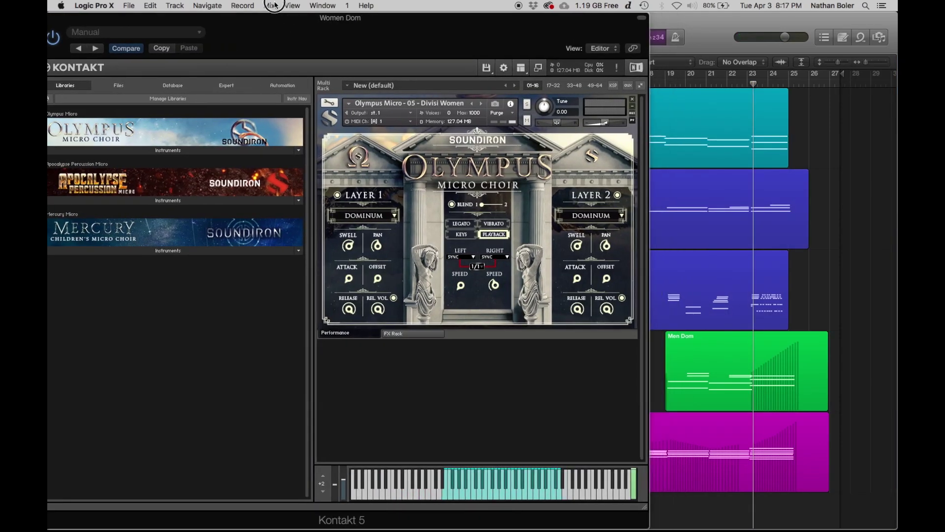